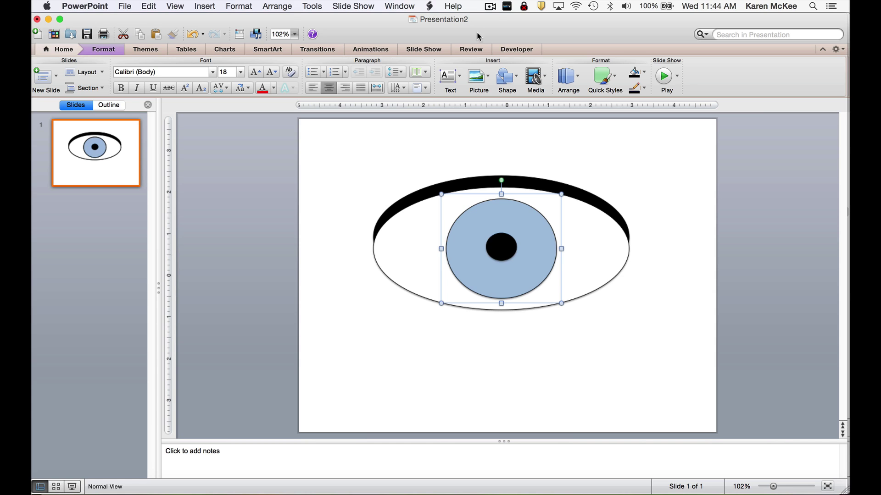
Step: On the Animations tab, add slide 2 with the pasted eye and the iris moved left
left_click(379, 50)
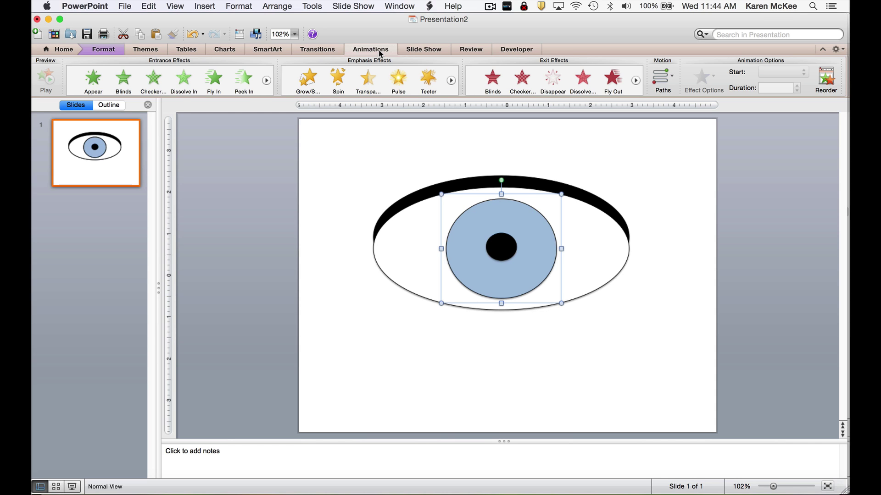
left_click(128, 171)
key("Return")
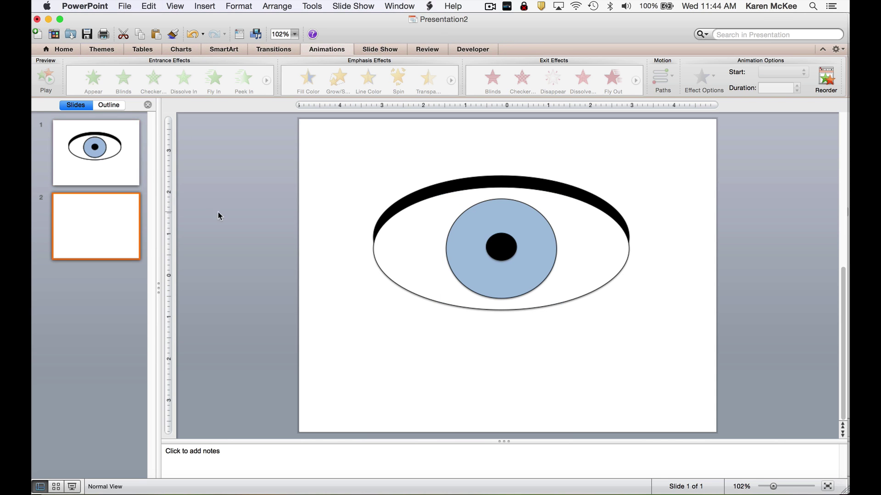
key("super+v")
left_click_drag(460, 252, 419, 252)
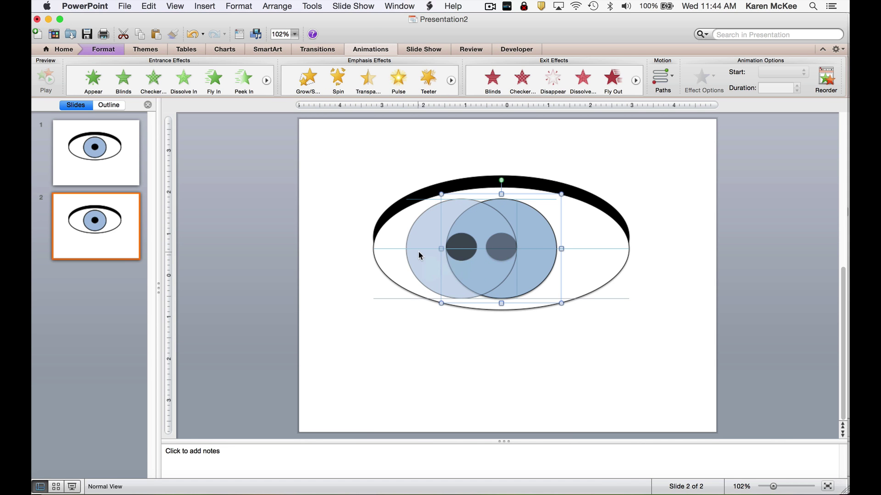
Step: Add slides 3 and 4 with the eye, iris centred on 3 and right on 4
left_click(131, 248)
key("Return")
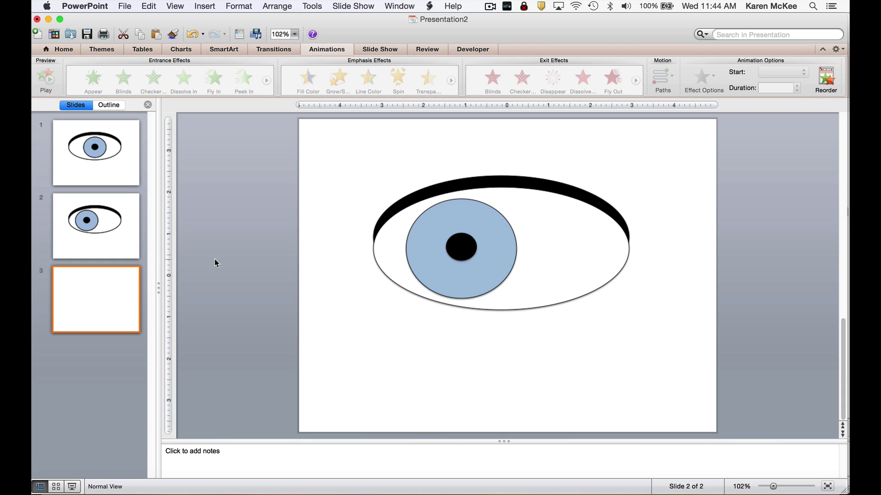
key("super+v")
left_click_drag(442, 276, 481, 274)
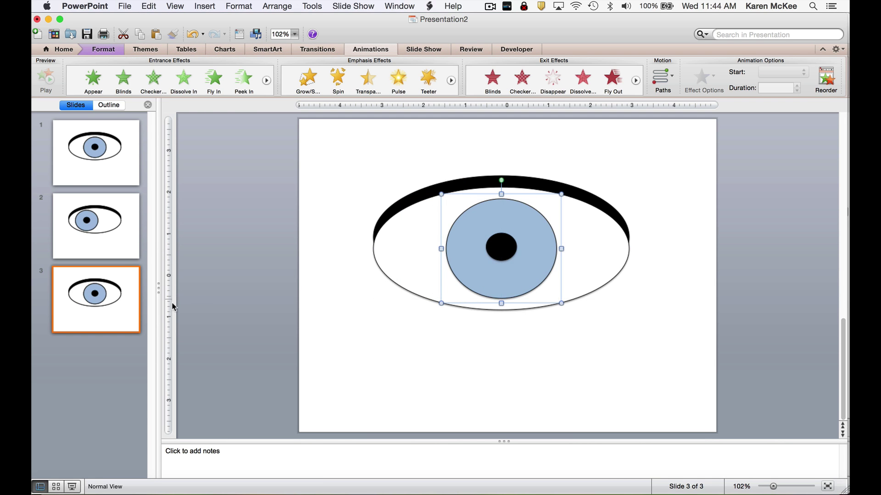
left_click(125, 310)
key("Return")
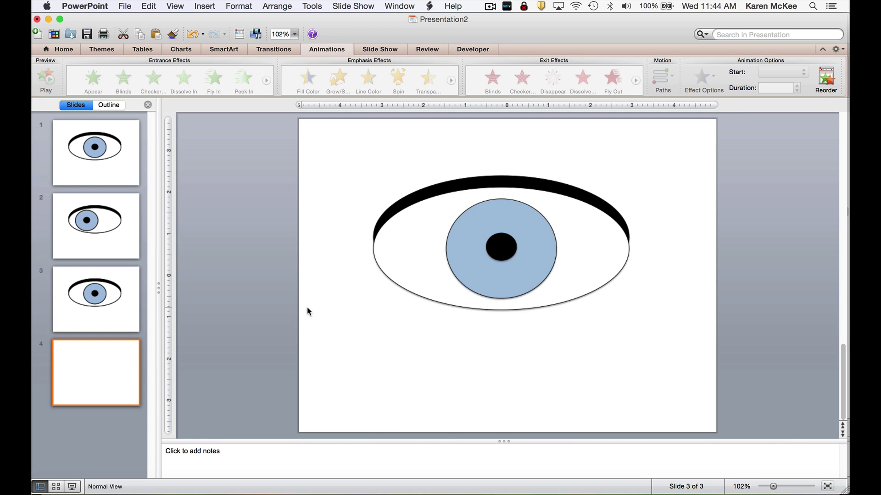
key("super+v")
left_click_drag(480, 274, 520, 274)
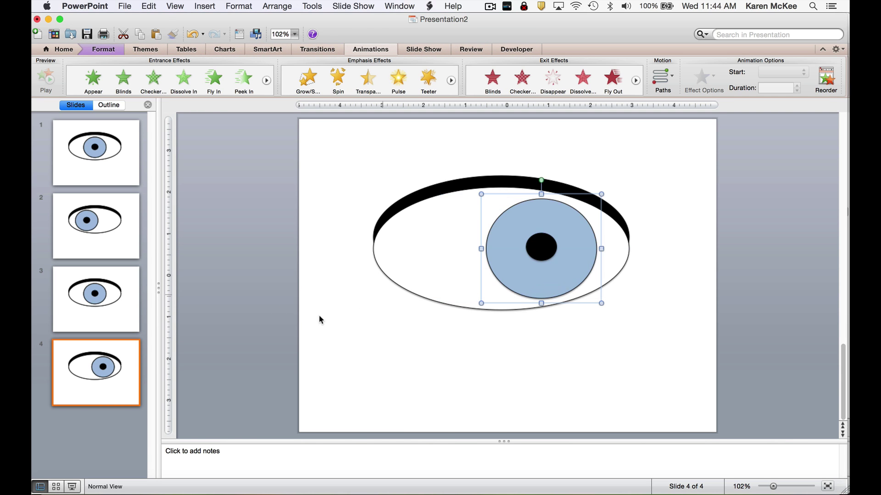
Step: Duplicate slide 4 as slide 5 with the iris back in the centre, then review from slide 1
left_click(118, 389)
key("super+d")
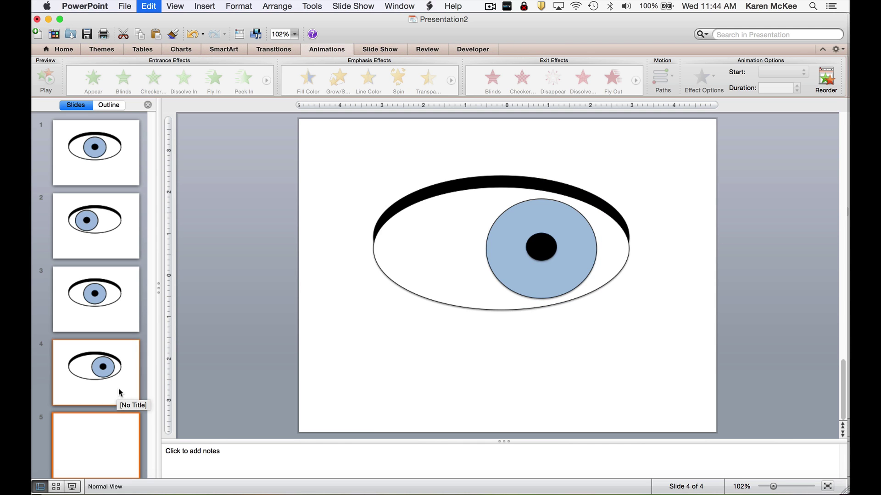
left_click_drag(521, 279, 482, 278)
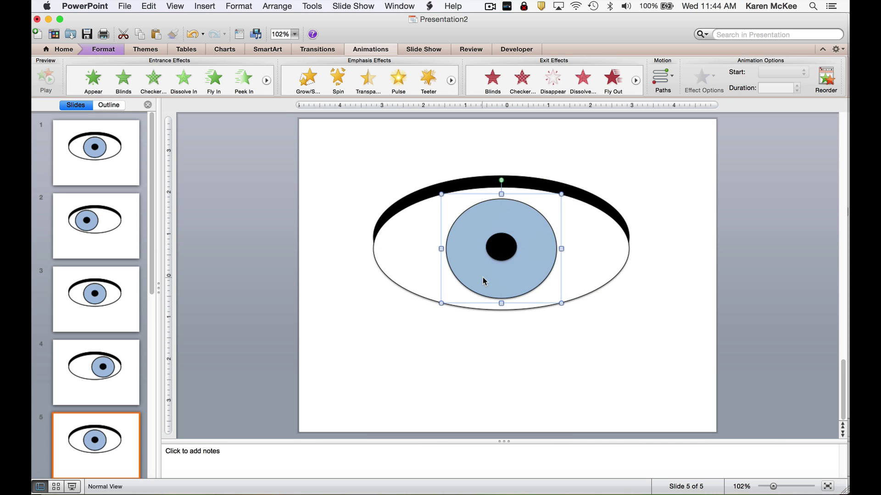
left_click(122, 173)
key("Down")
key("Down")
key("Down")
key("Down")
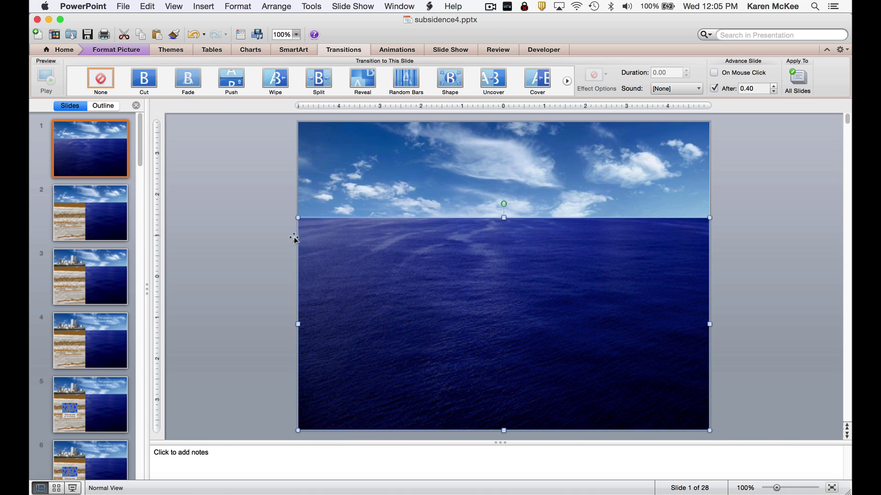
Step: Inspect the sky-and-ocean photo and the separate ocean image layered on slide 1 of subsidence4
left_click(398, 193)
left_click(389, 295)
left_click(427, 181)
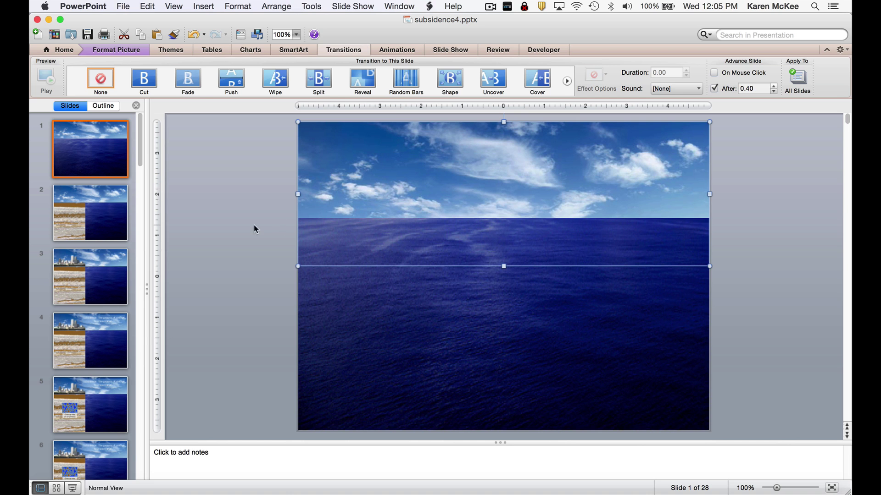
Step: Step through the compacting-sediment frames from slide 2 to the Sea-Level Rise slide 14
left_click(117, 234)
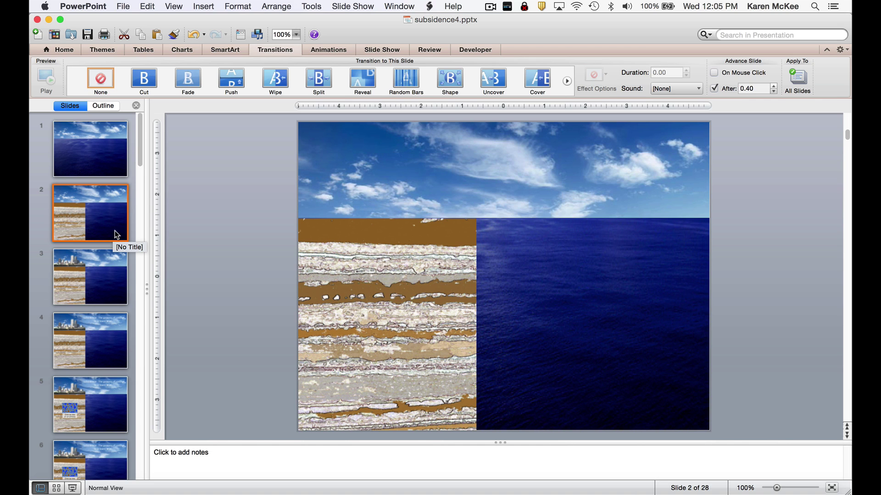
key("Down")
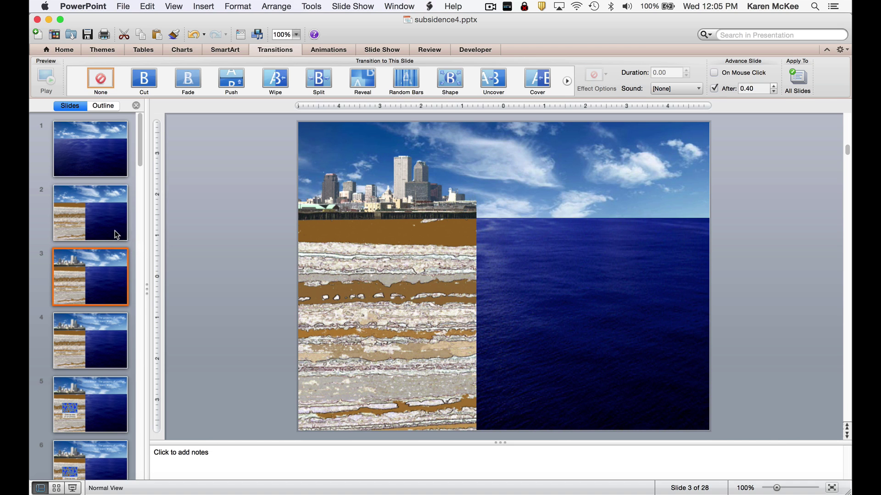
key("Down")
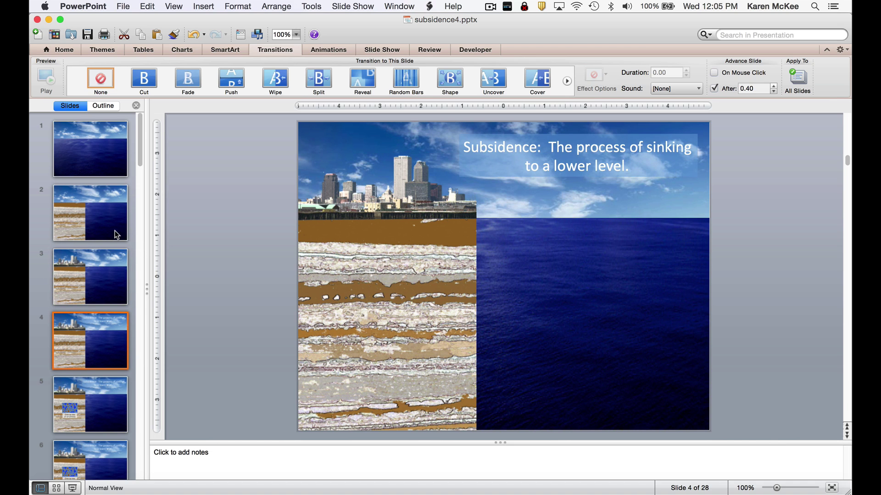
key("Down")
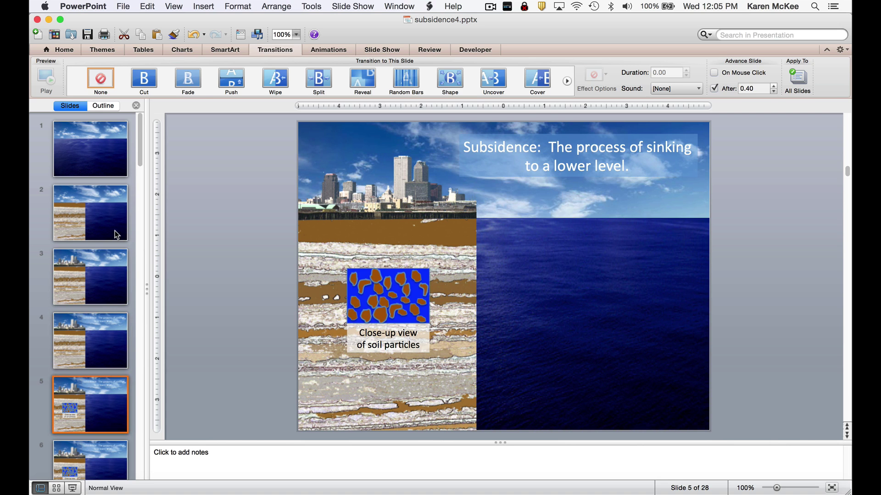
key("Down")
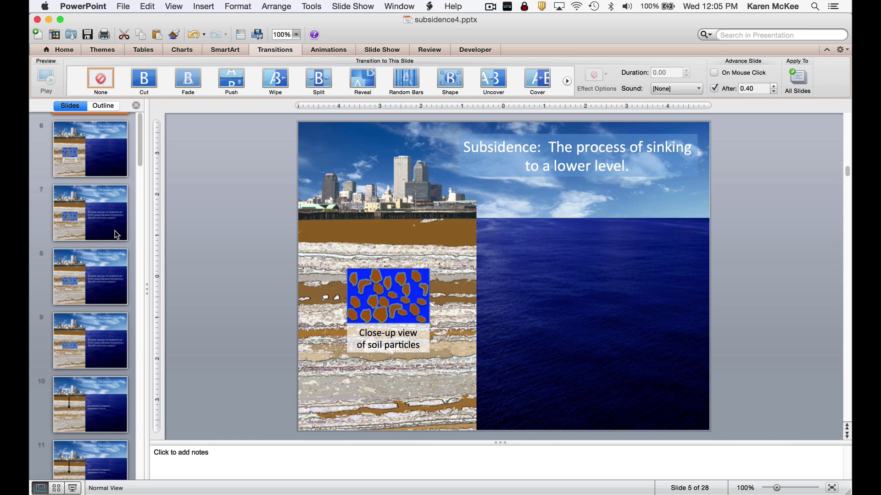
key("Down")
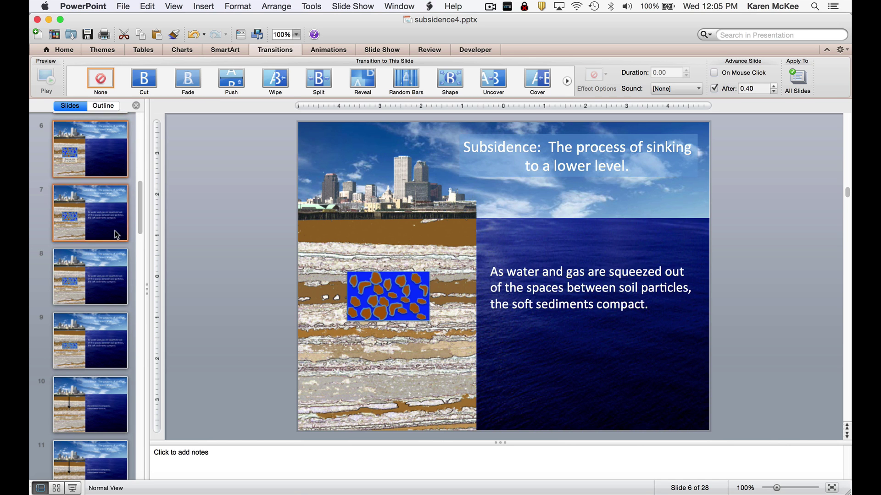
key("Down")
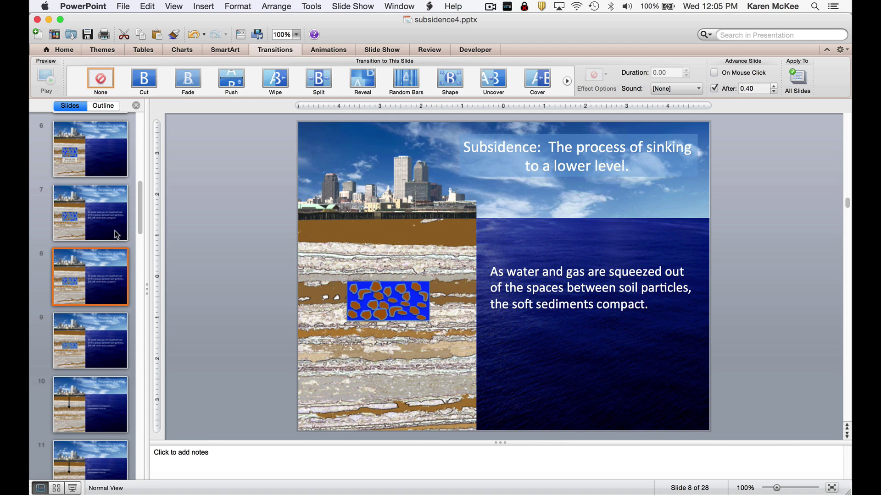
key("Down")
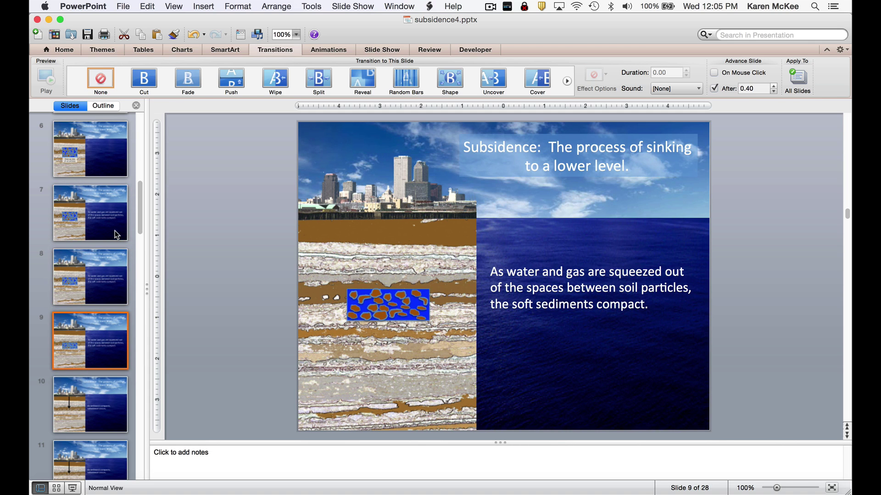
key("Down")
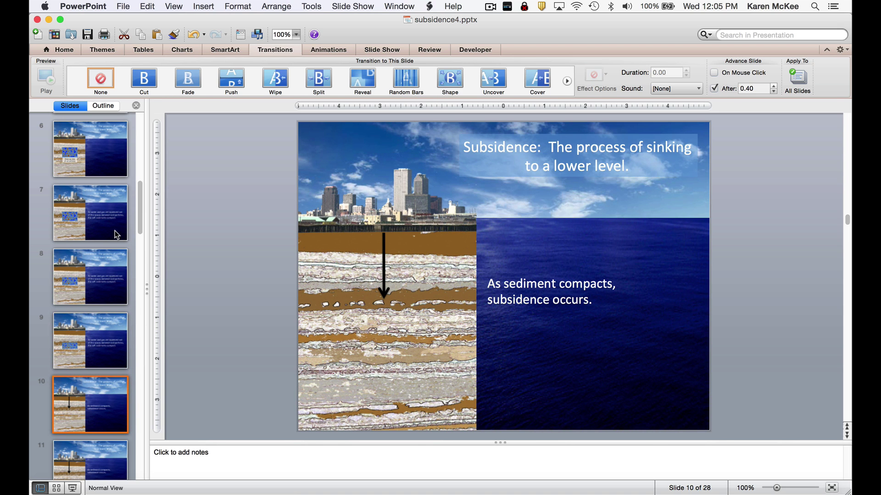
key("Down")
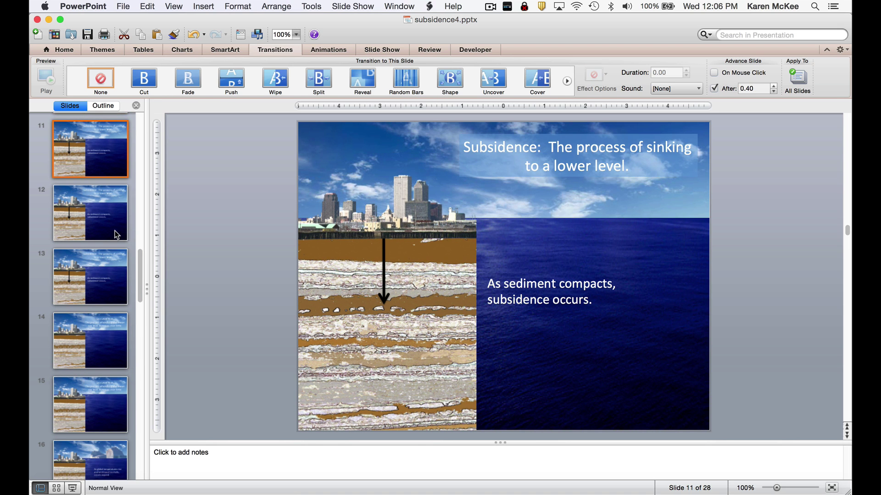
key("Down")
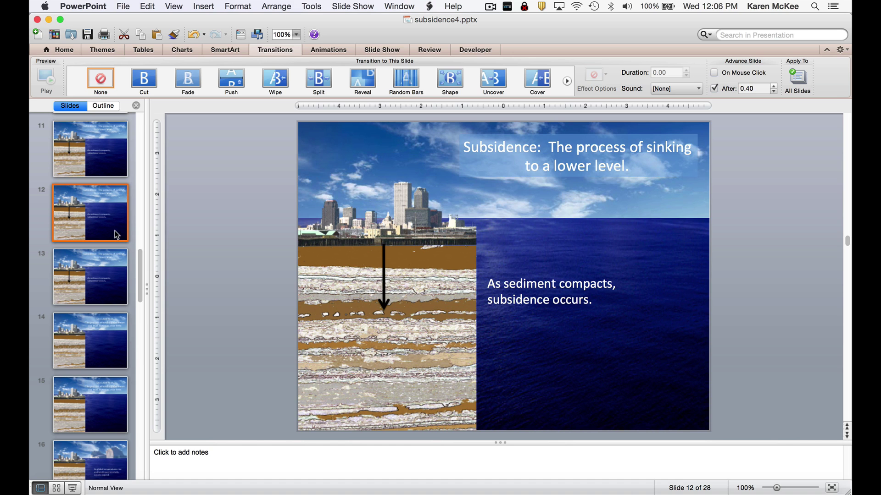
key("Down")
key("Down")
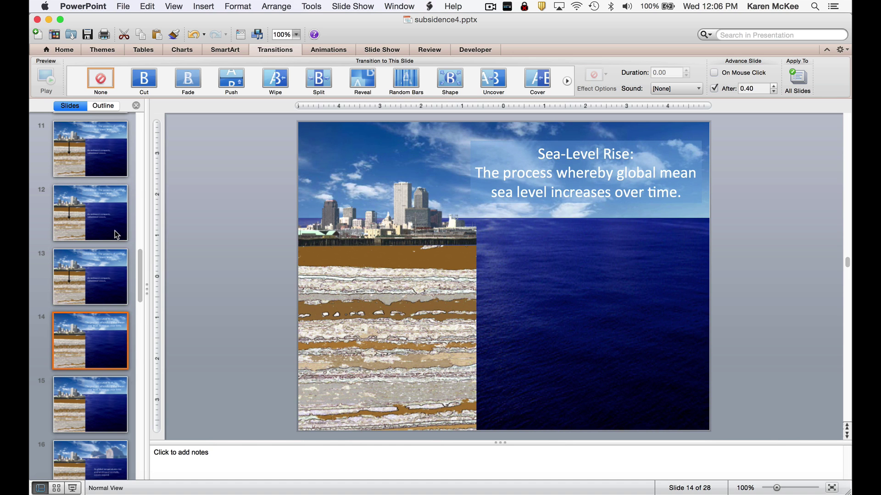
Step: Duplicate slide 5 as a new slide 6 using Edit > Duplicate
scroll(103, 273, "up", 8)
left_click(102, 276)
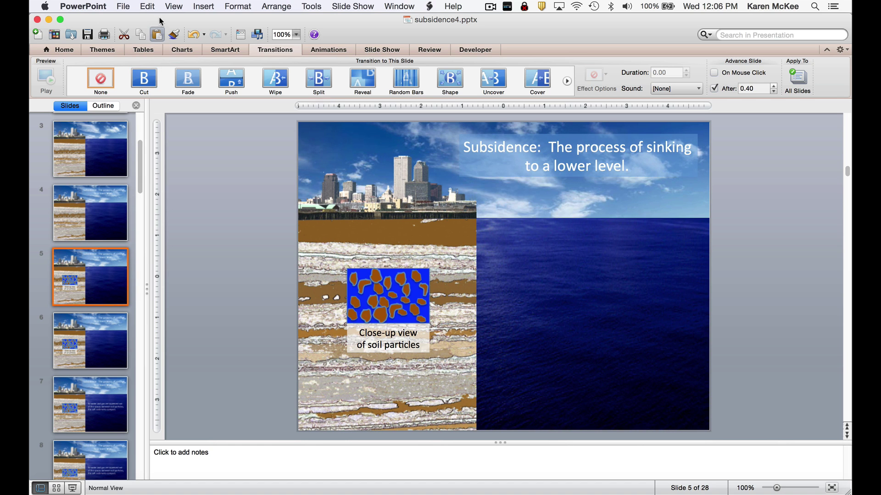
left_click(147, 6)
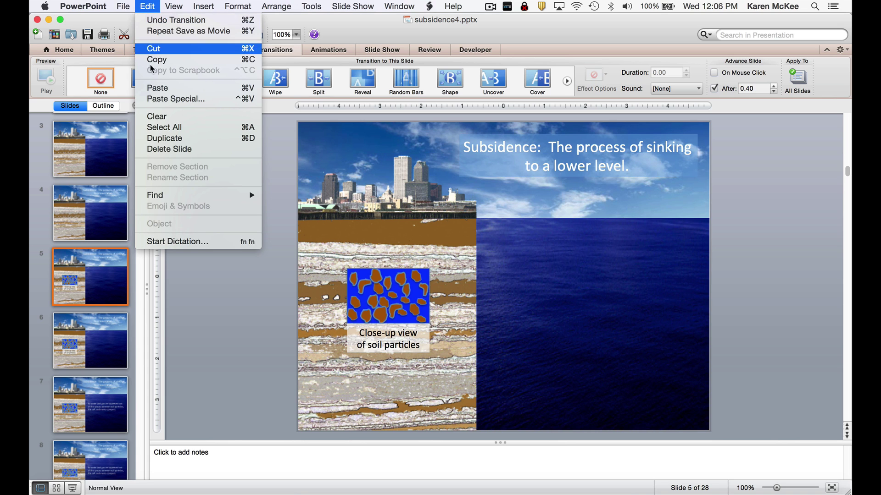
left_click(156, 142)
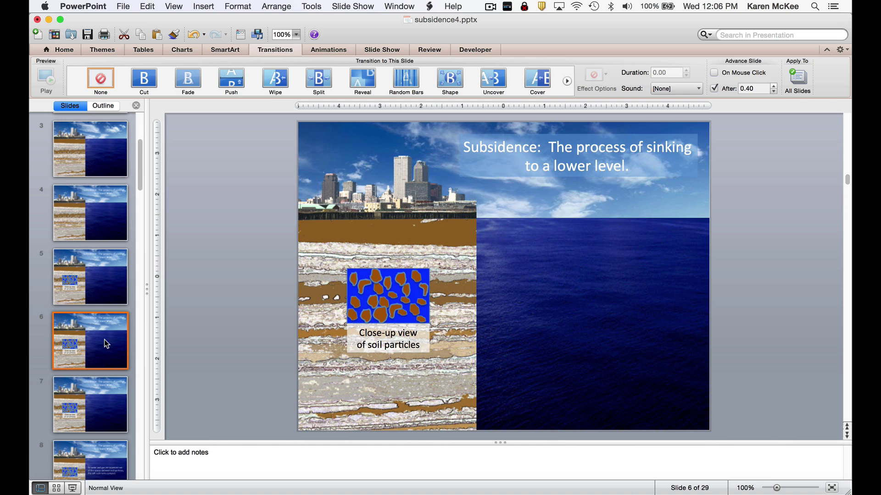
Step: On slide 6, shorten the soil-particles picture from the top to 1.01" tall
left_click(359, 306)
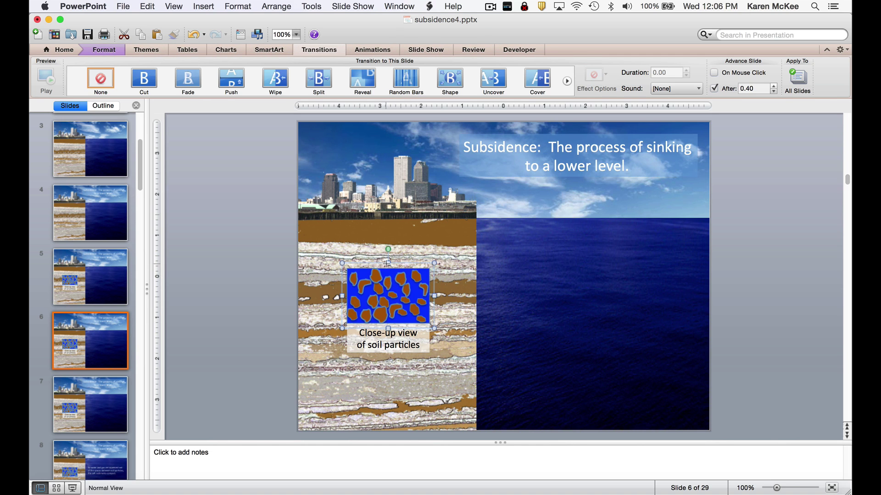
left_click_drag(387, 264, 386, 281)
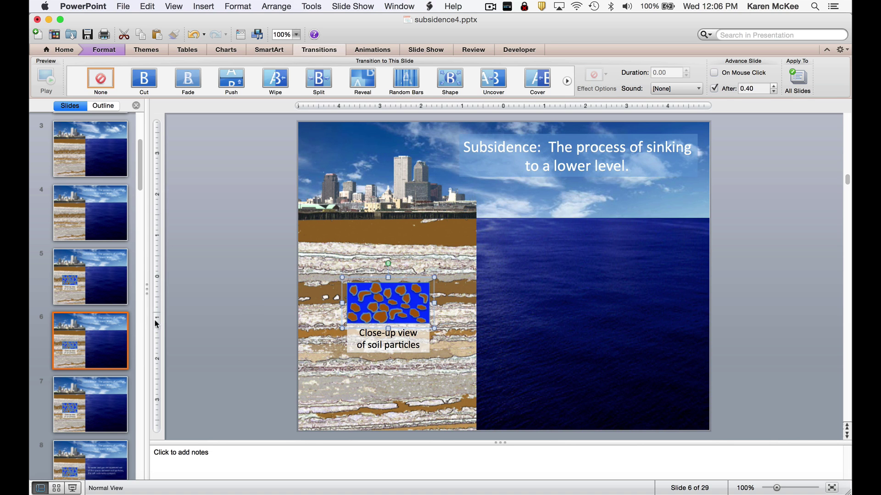
left_click(110, 294)
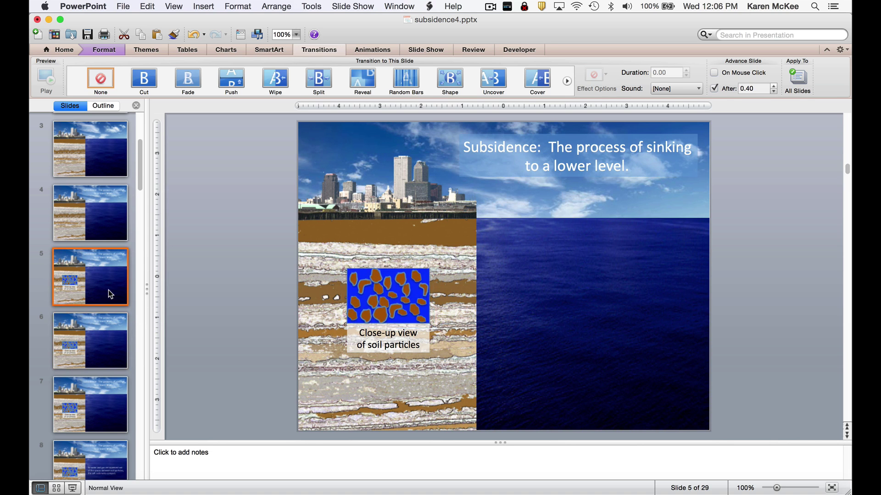
Step: Advance to slide 20, where the icebergs are smaller and lower as ocean volume expands
key("Down")
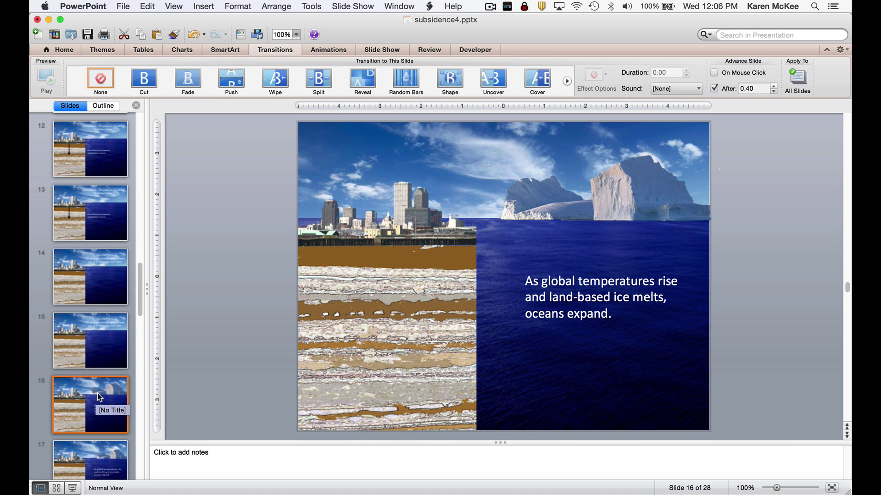
key("Down")
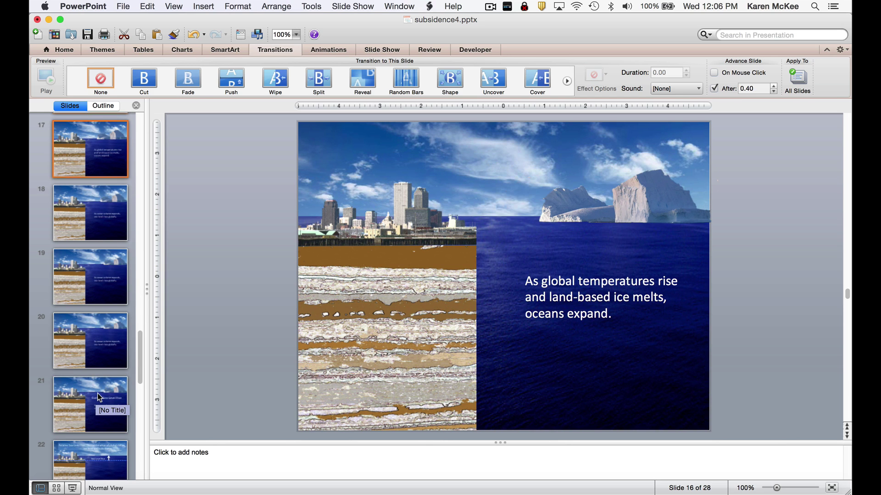
key("Down")
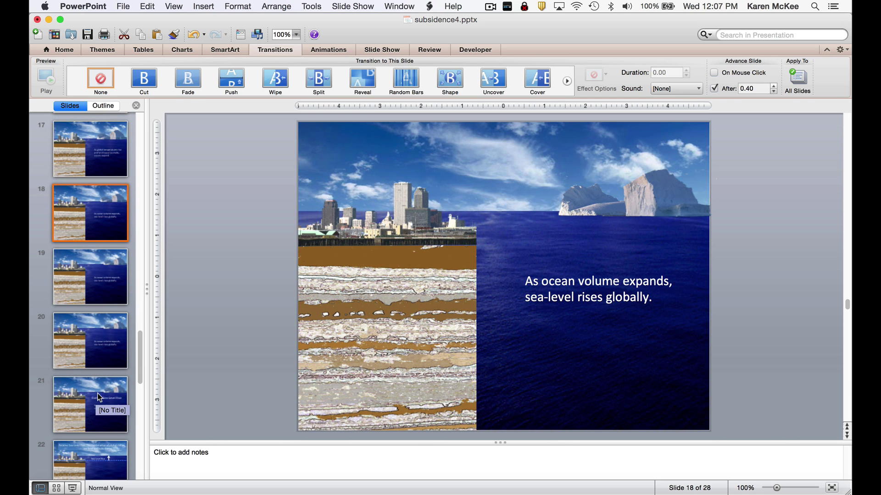
key("Down")
key("Down")
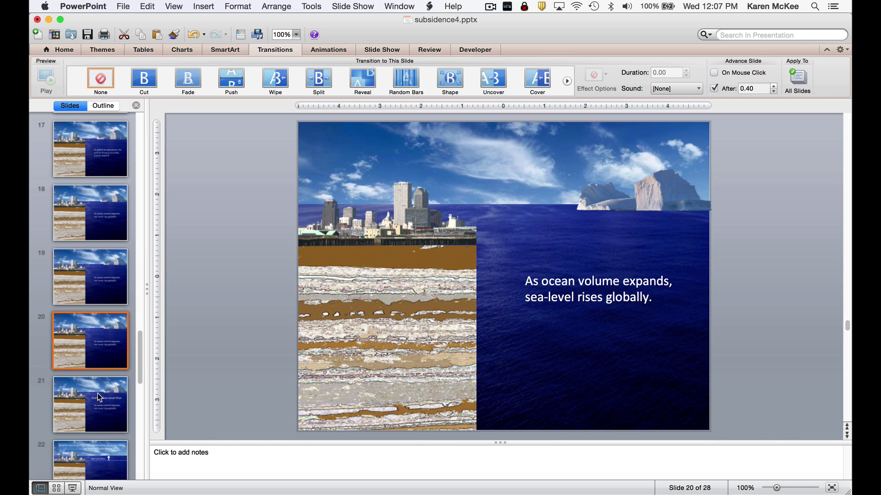
left_click(69, 50)
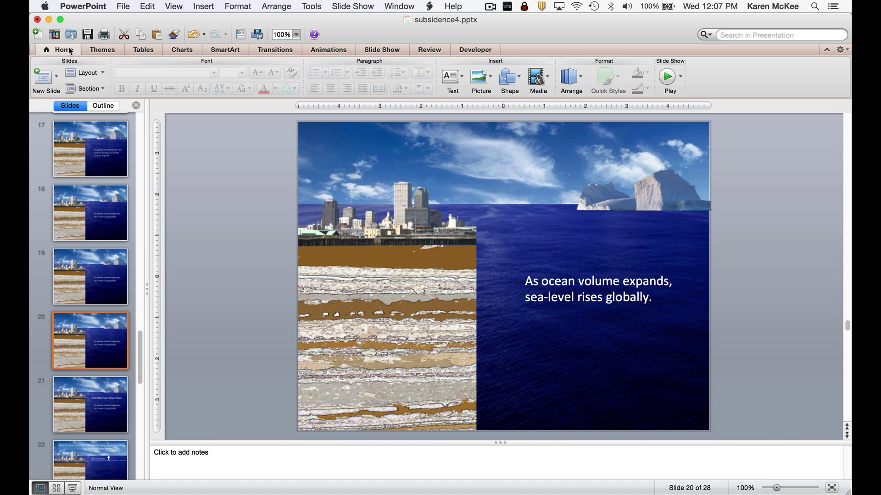
Step: Set every slide to advance automatically after 0.40 seconds with no transition effect
left_click(273, 51)
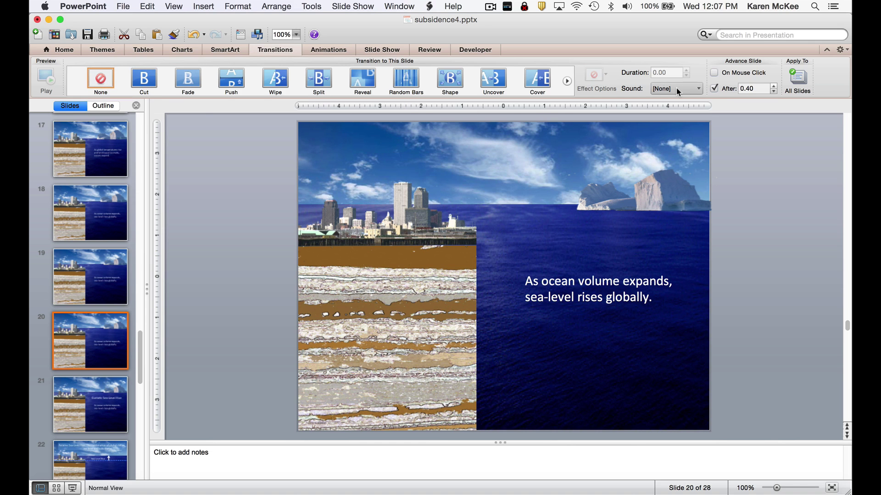
left_click(714, 89)
left_click(714, 89)
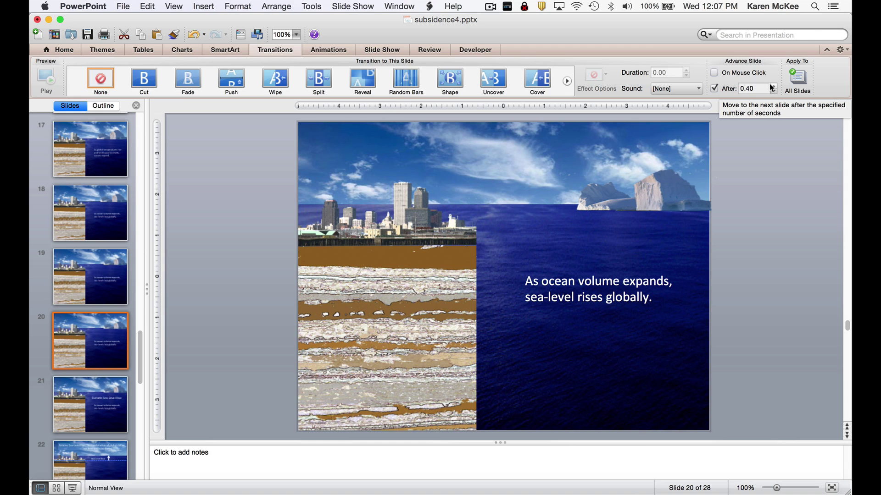
left_click(803, 81)
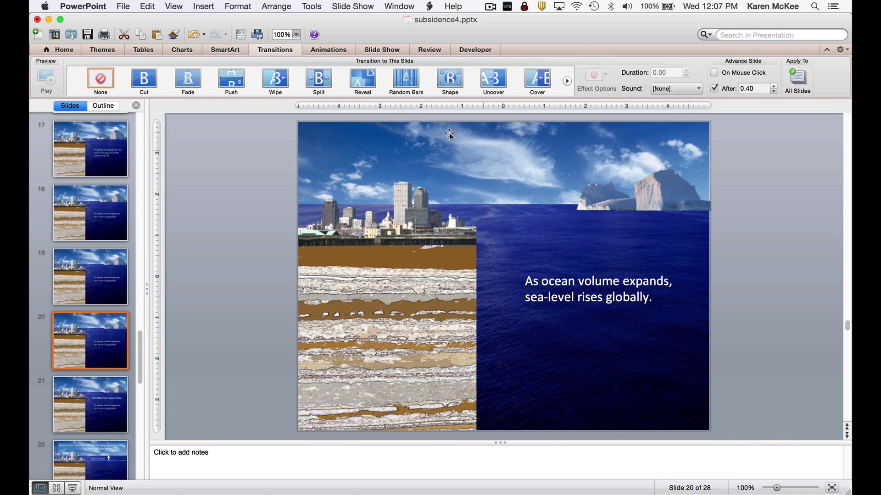
Step: Start a Save as Movie export with Quality optimization at 640 x 480
left_click(124, 7)
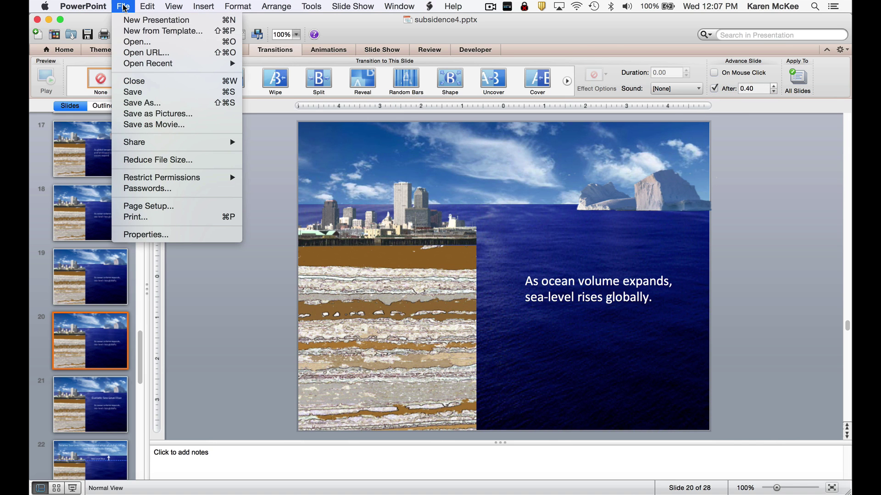
left_click(131, 125)
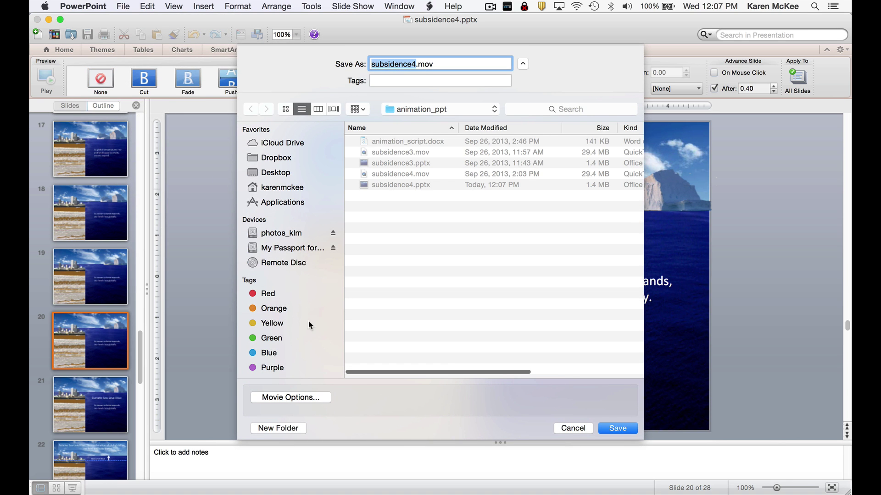
left_click(292, 398)
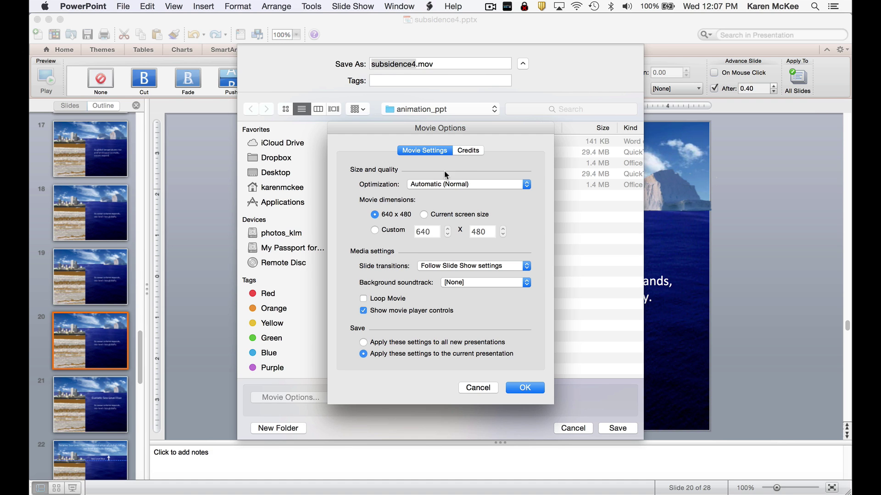
left_click(525, 185)
left_click(507, 212)
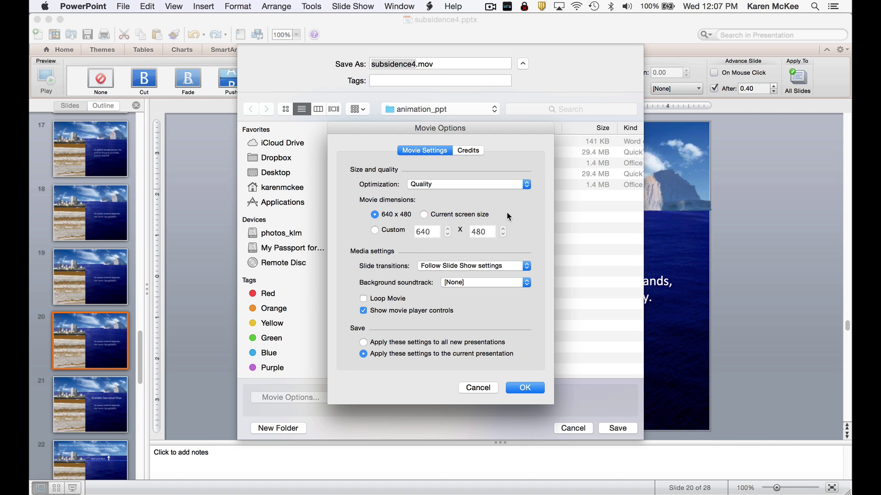
left_click(374, 231)
left_click(375, 215)
Step: Keep slide show transitions and no soundtrack; turn off looping and player controls
left_click(528, 267)
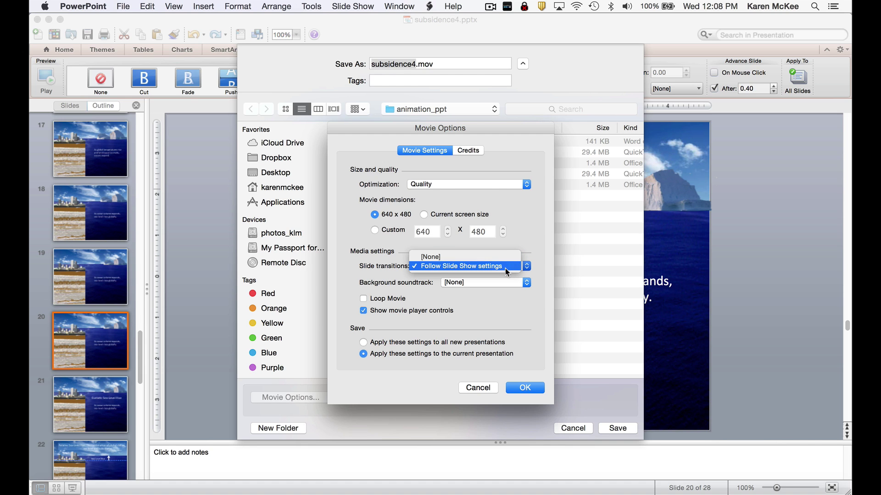
left_click(505, 268)
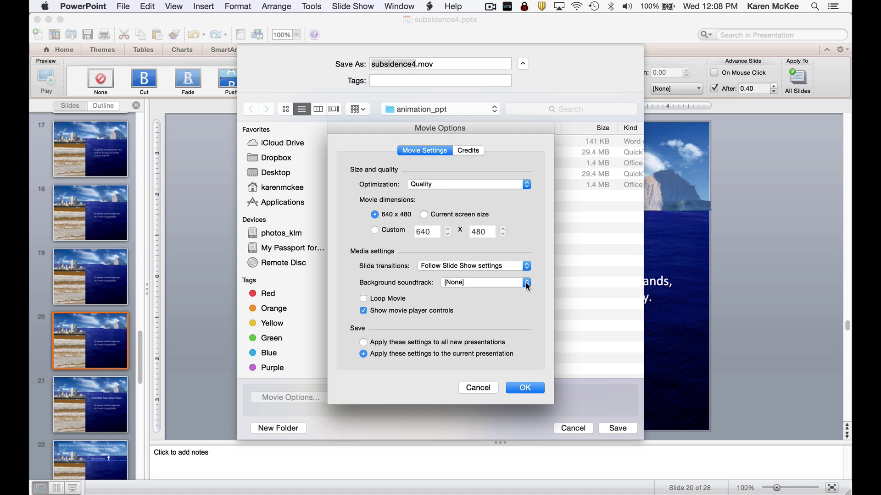
left_click(527, 284)
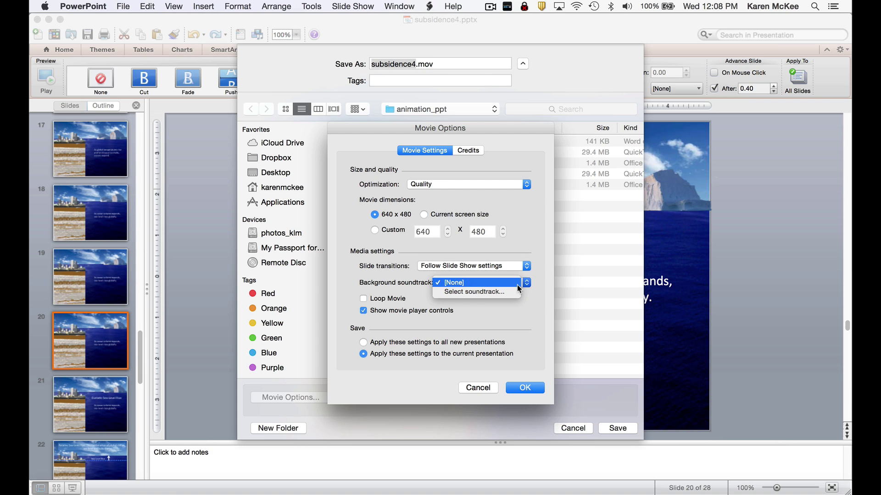
left_click(517, 285)
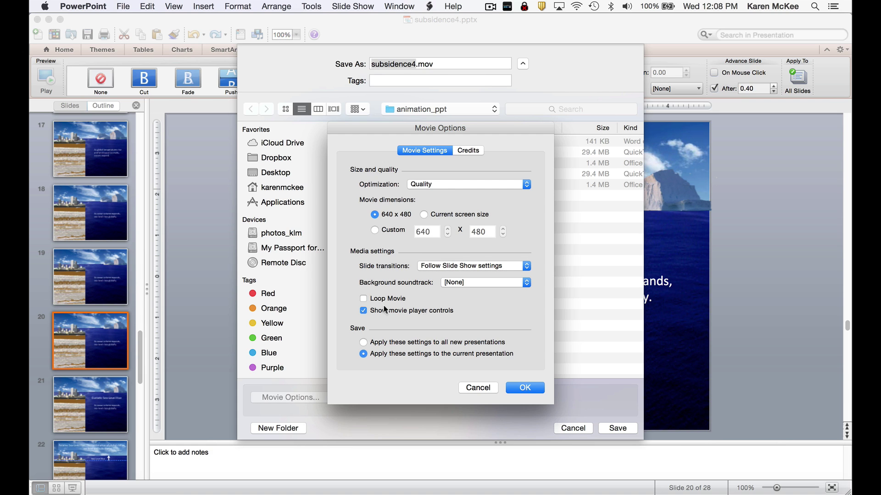
left_click(364, 299)
left_click(364, 299)
left_click(364, 311)
left_click(363, 342)
Step: Save the movie for this presentation only, then open and play subsidence_ppt.mov
left_click(363, 355)
left_click(525, 389)
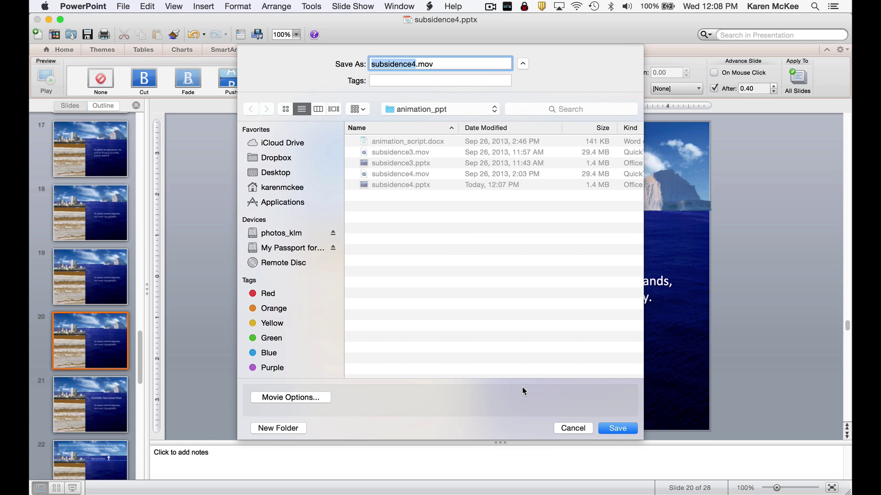
left_click(611, 431)
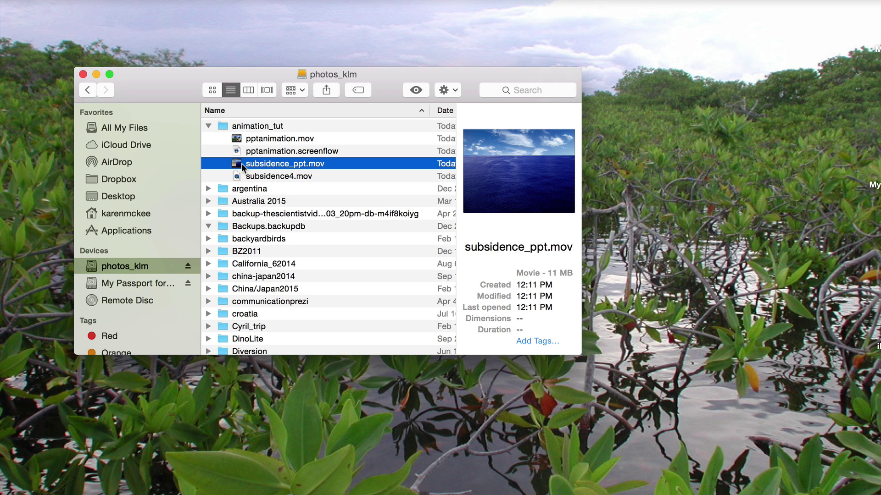
double_click(238, 163)
left_click(243, 290)
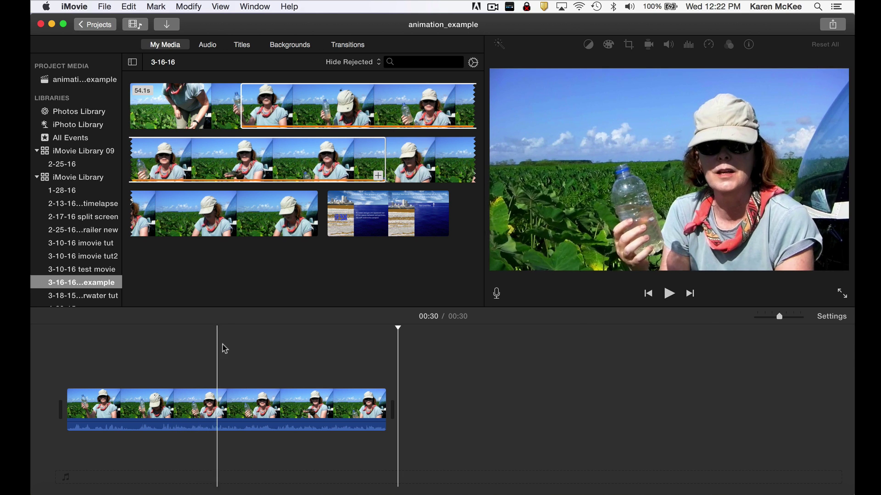
Step: Add the 11.2 s subsidence animation as a connected clip over the field-interview footage
left_click(366, 218)
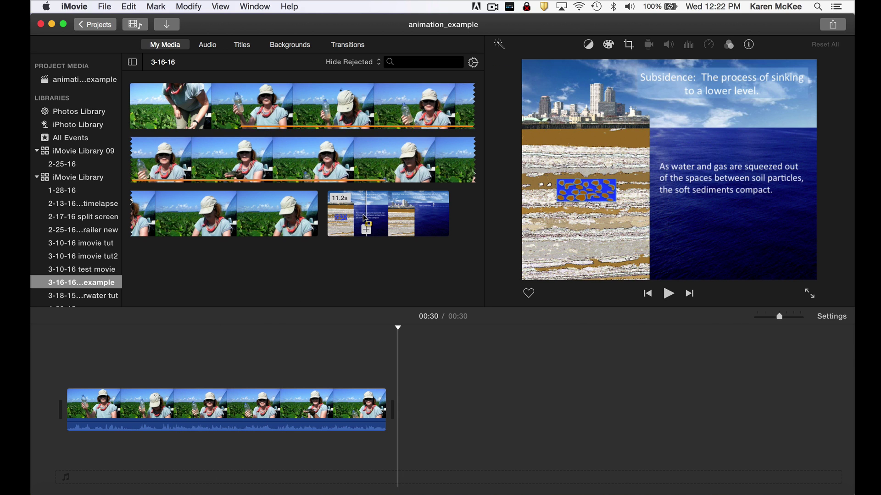
left_click(366, 219)
left_click_drag(366, 218, 216, 365)
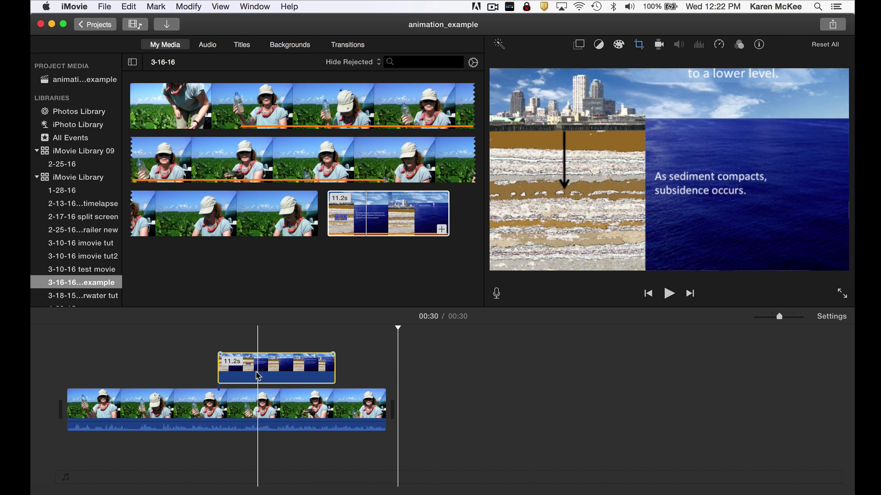
Step: Switch the animation clip's crop style to Fit so the whole slide frame shows
left_click(305, 373)
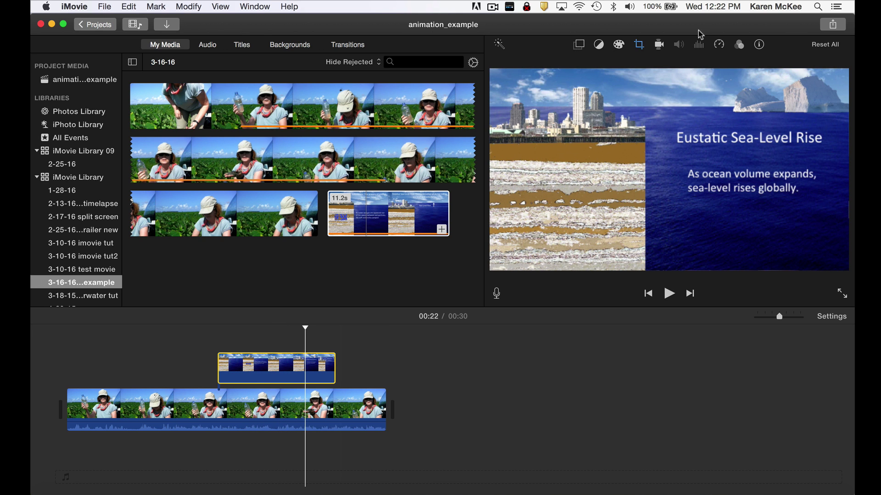
left_click(638, 45)
left_click(567, 66)
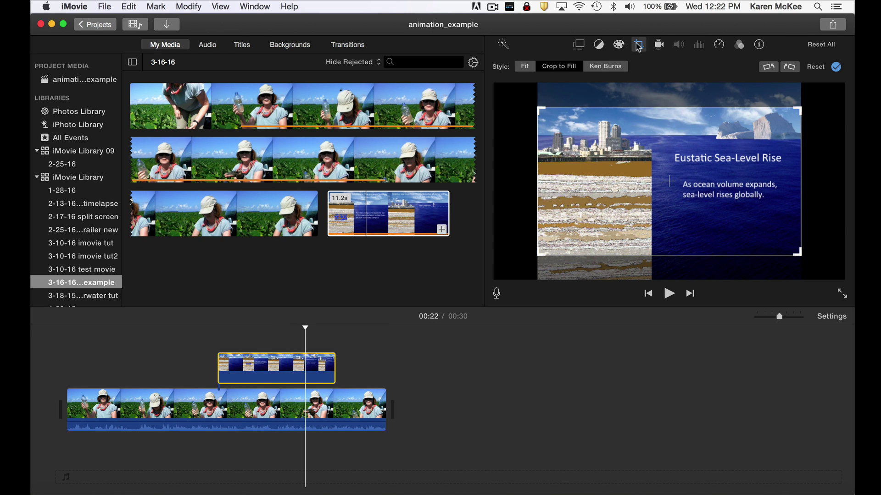
left_click(526, 67)
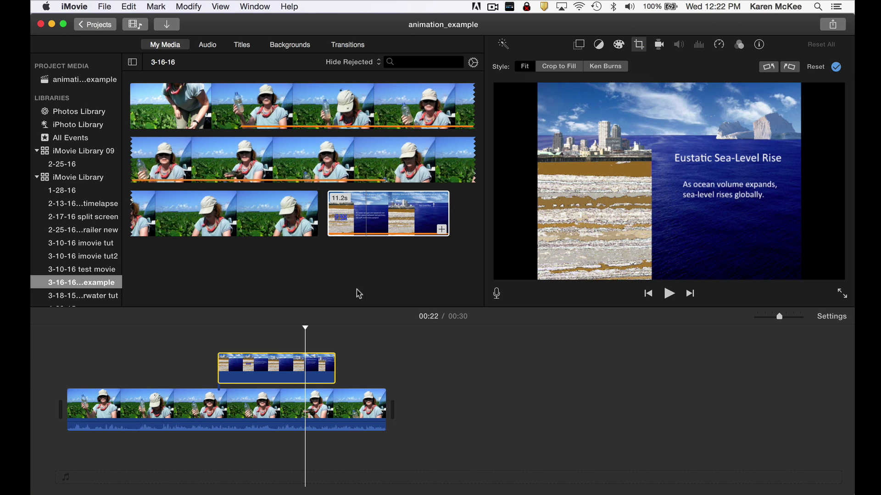
left_click_drag(306, 326, 250, 332)
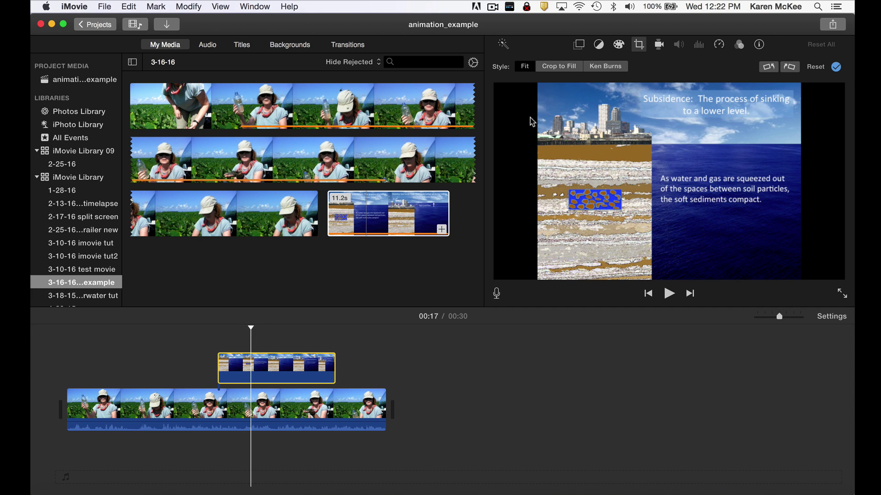
Step: Set the animation clip's video overlay style to Picture in Picture
left_click(578, 45)
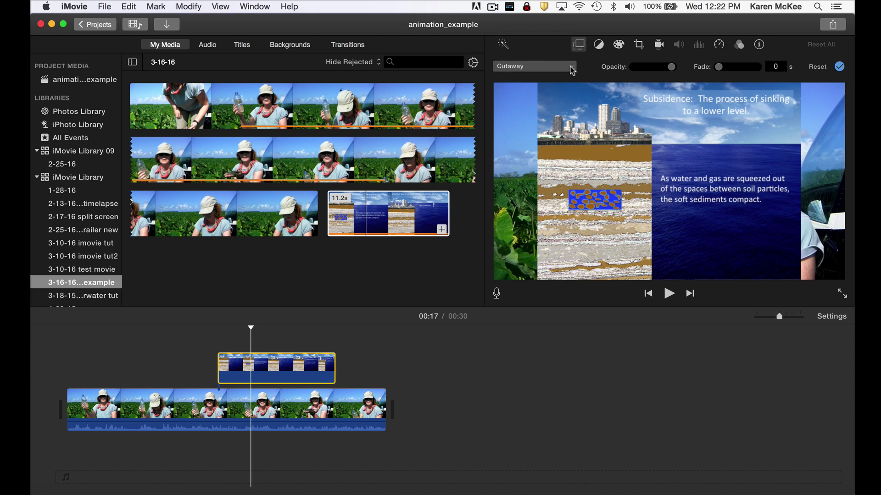
left_click(572, 67)
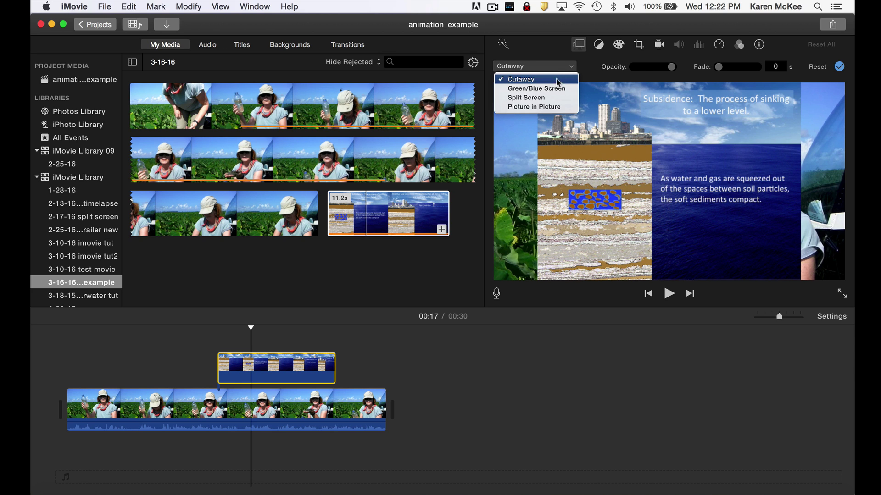
left_click(547, 107)
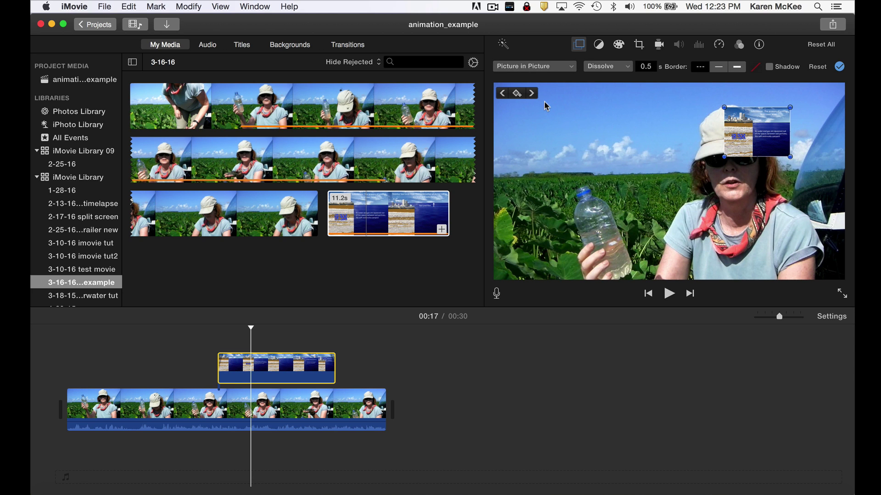
Step: Move the inset to the upper left, enlarge it, nudge it into place, and preview playback
left_click_drag(757, 124, 577, 121)
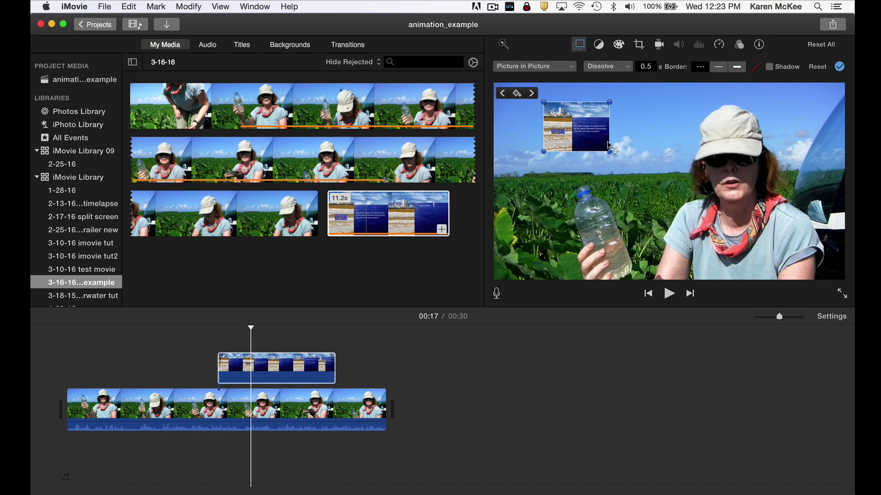
left_click_drag(608, 150, 660, 175)
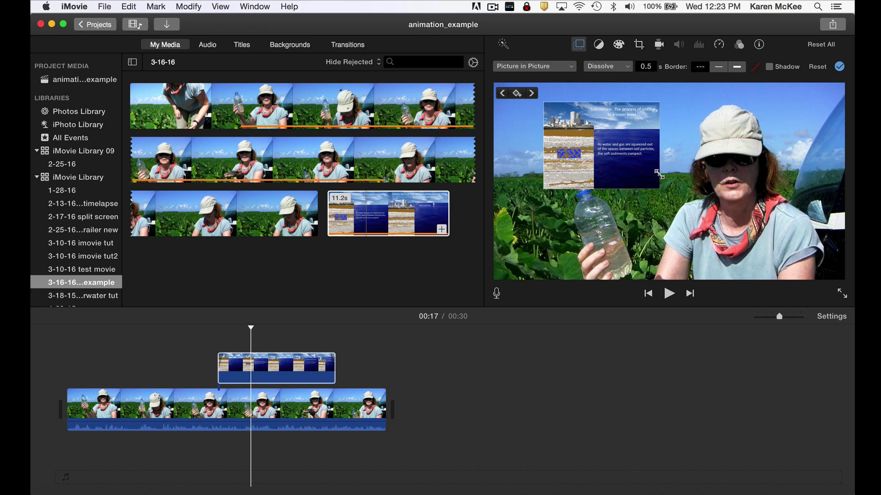
left_click_drag(623, 141, 622, 133)
key("space")
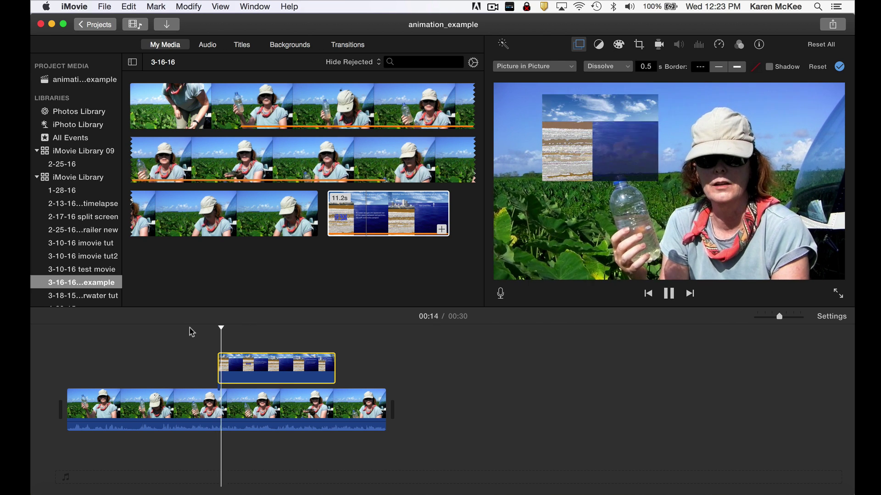